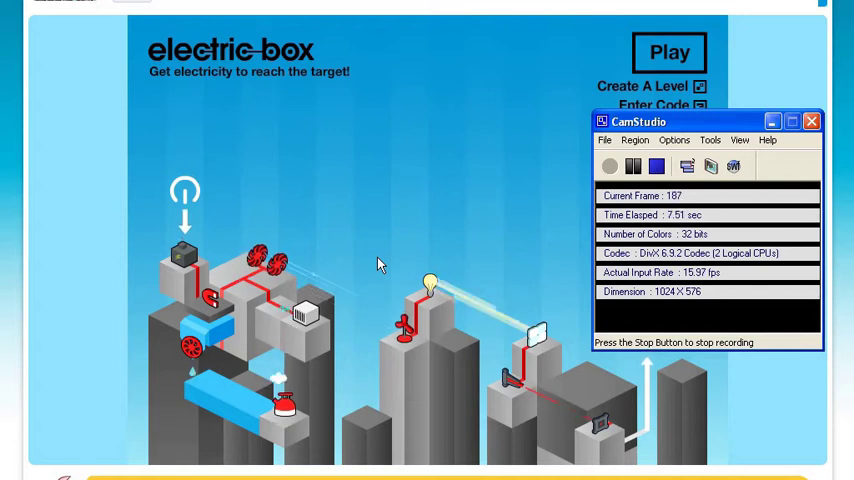
Close the recorder window and select the level code above Long Walk Around the Corner.
left_click(591, 34)
scroll(224, 299, "up", 4)
scroll(224, 299, "up", 4)
scroll(224, 299, "up", 4)
scroll(224, 300, "up", 5)
scroll(224, 300, "down", 5)
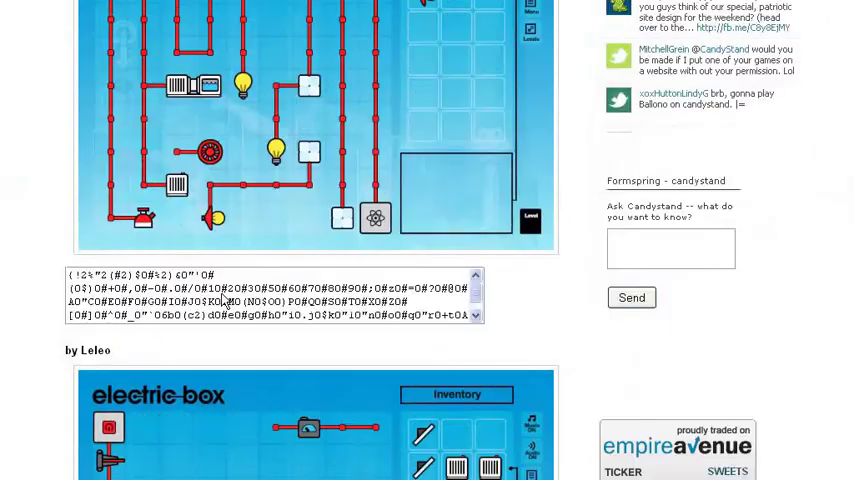
scroll(224, 300, "down", 5)
scroll(224, 300, "down", 5)
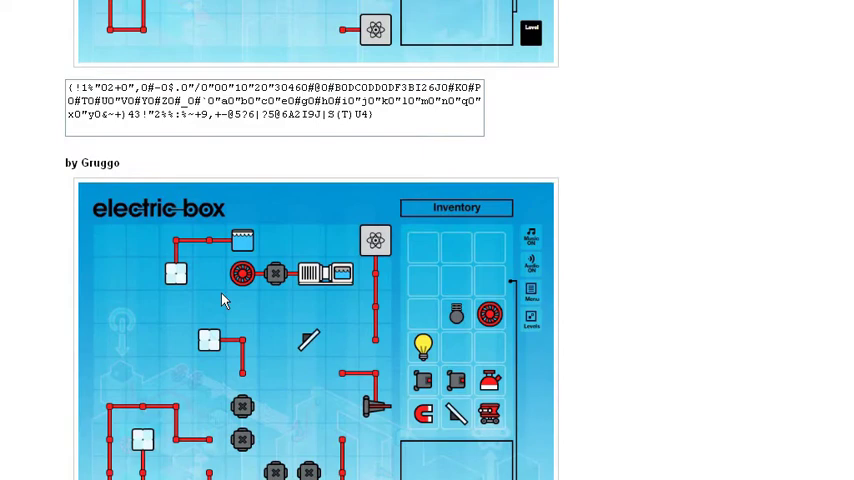
scroll(224, 299, "up", 4)
scroll(224, 299, "up", 1)
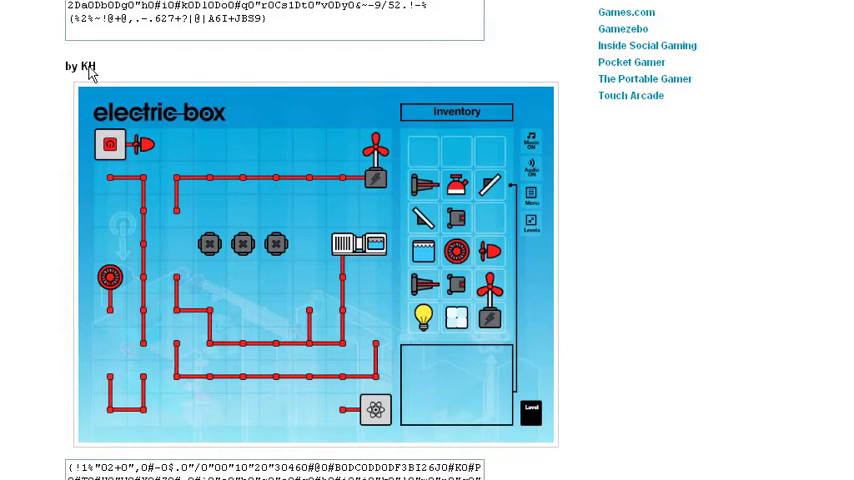
scroll(193, 248, "down", 3)
scroll(193, 249, "down", 4)
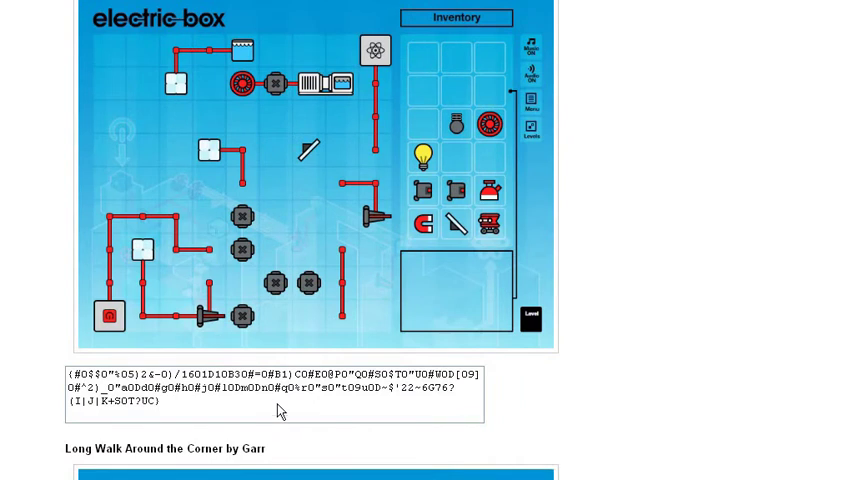
triple_click(281, 410)
scroll(320, 400, "up", 2)
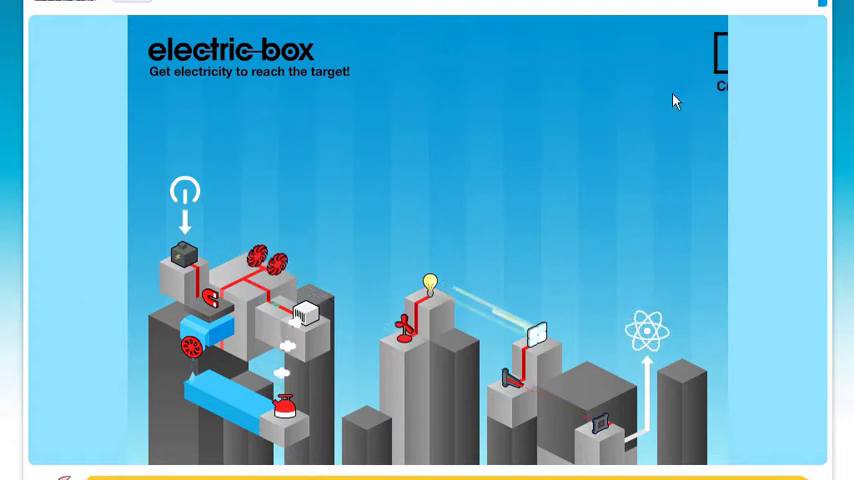
Paste the copied code into Enter Code and start Gruggo's custom level.
left_click(675, 101)
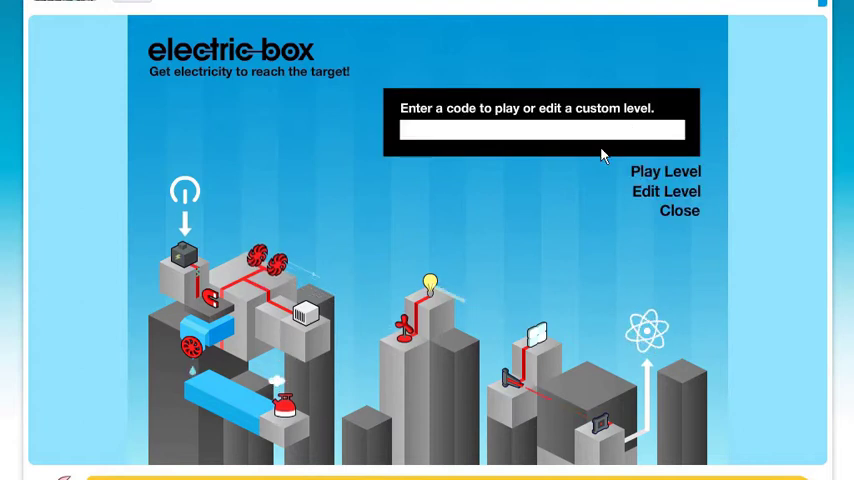
left_click(557, 130)
key("ctrl+v")
left_click(650, 175)
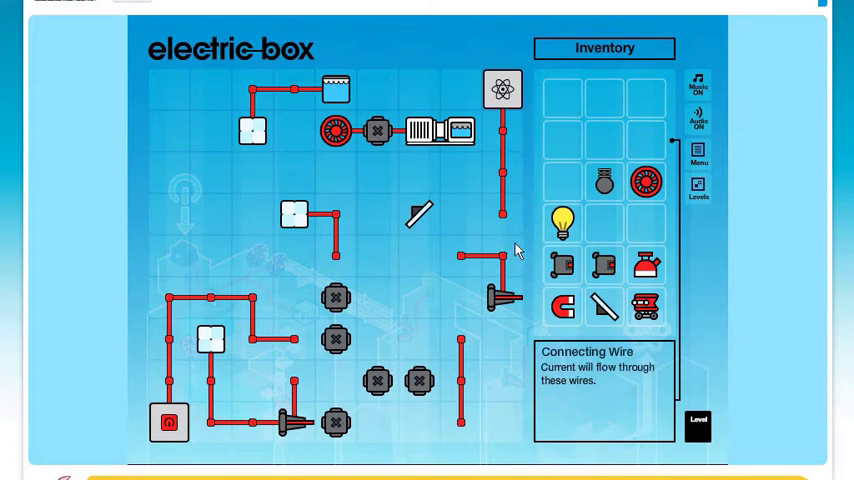
Place the laser detector, water turbine and electric kettle, and adjust the two mirrors.
mouse_move(563, 268)
left_mouse_down()
mouse_move(535, 259)
mouse_move(502, 212)
left_mouse_up()
left_click_drag(610, 314, 432, 312)
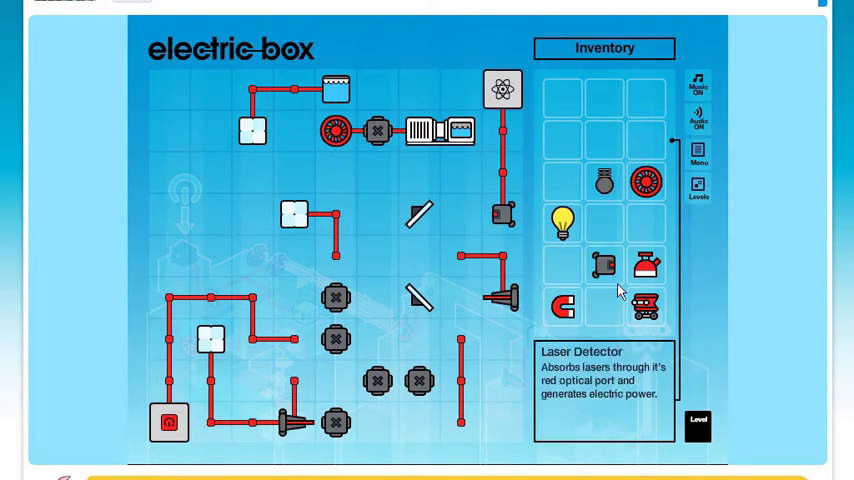
left_click_drag(645, 181, 461, 255)
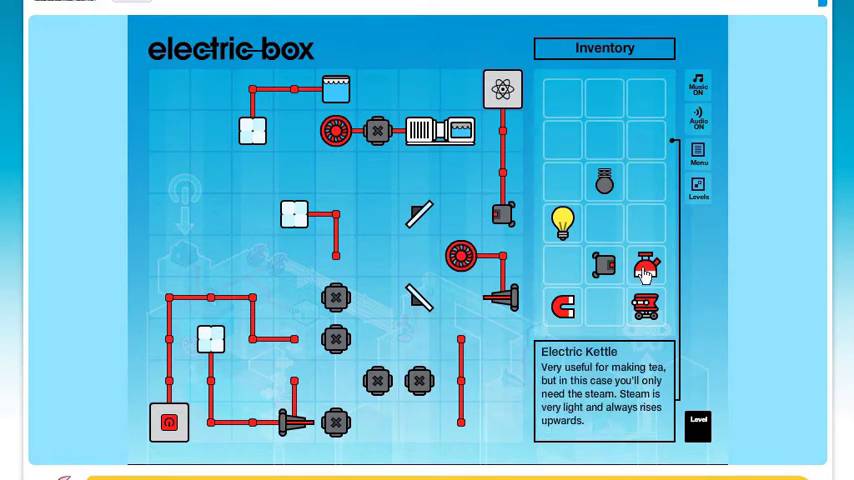
left_click_drag(645, 265, 461, 340)
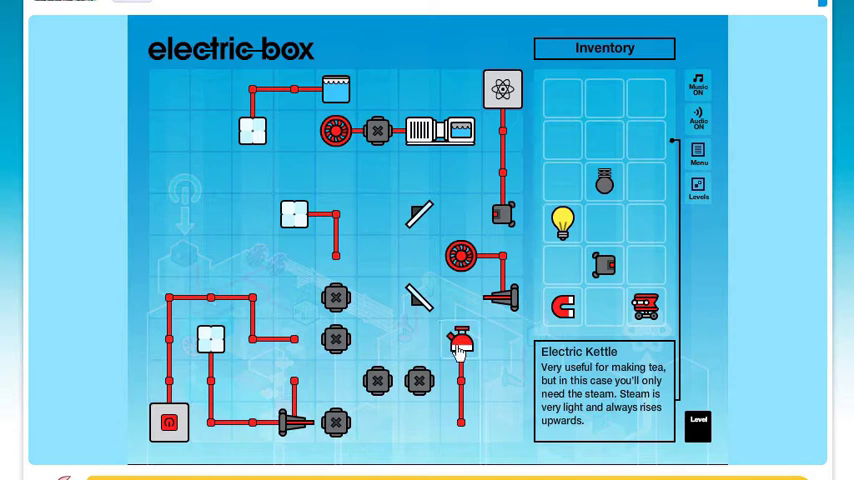
left_click(419, 214)
left_click(419, 297)
left_click_drag(422, 308, 380, 308)
left_click(419, 214)
Place the electromagnet, a second laser detector, the ball dropper and the light bulb.
mouse_move(549, 313)
left_mouse_down()
mouse_move(352, 232)
mouse_move(338, 216)
left_mouse_up()
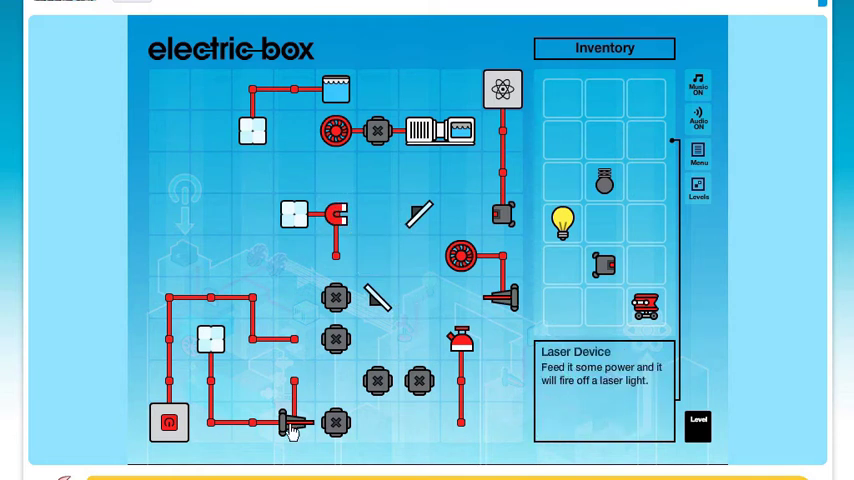
mouse_move(604, 266)
left_mouse_down()
mouse_move(511, 412)
mouse_move(478, 429)
left_mouse_up()
mouse_move(604, 182)
left_mouse_down()
mouse_move(377, 286)
mouse_move(343, 258)
left_mouse_up()
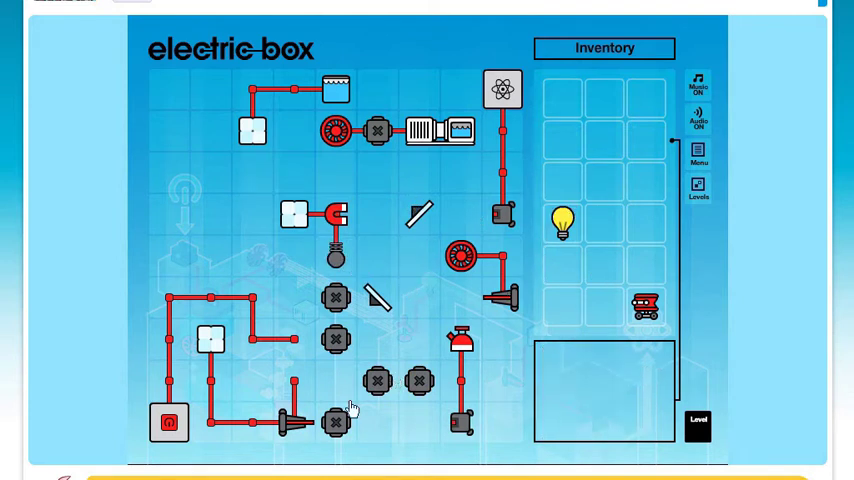
mouse_move(563, 225)
left_mouse_down()
mouse_move(454, 282)
mouse_move(294, 338)
left_mouse_up()
left_click(460, 341)
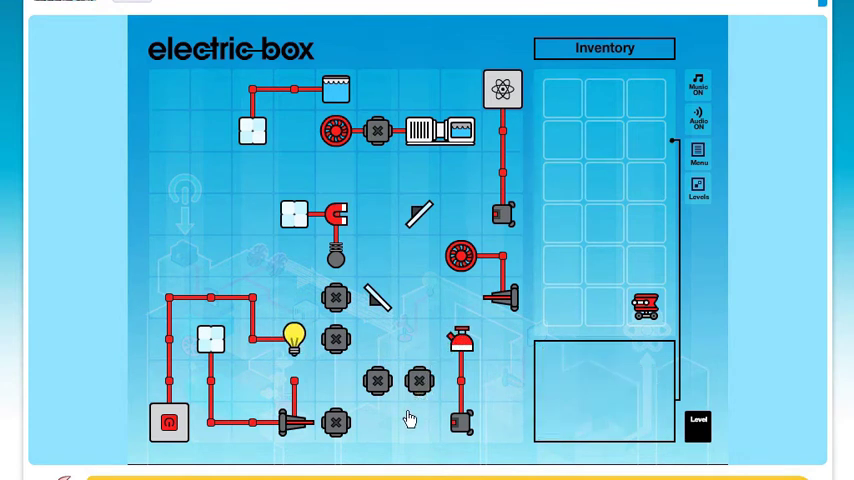
Test the circuit with power on then off, and add the transporter bot.
left_click(169, 422)
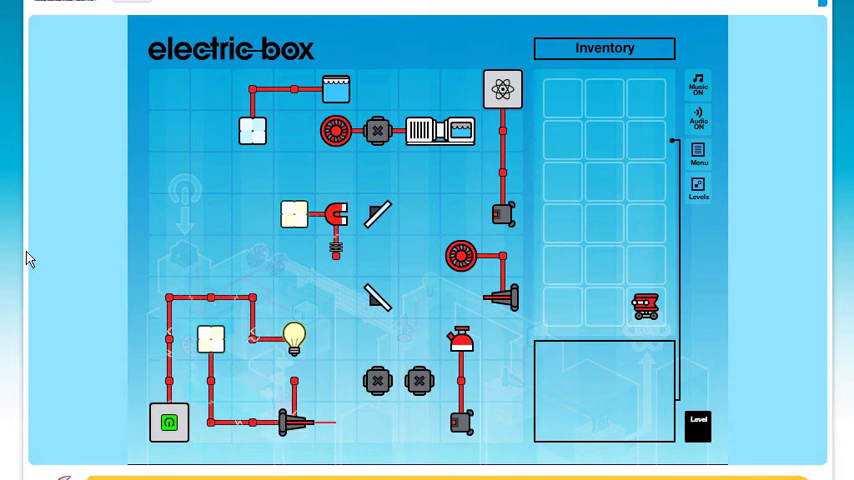
left_click(169, 422)
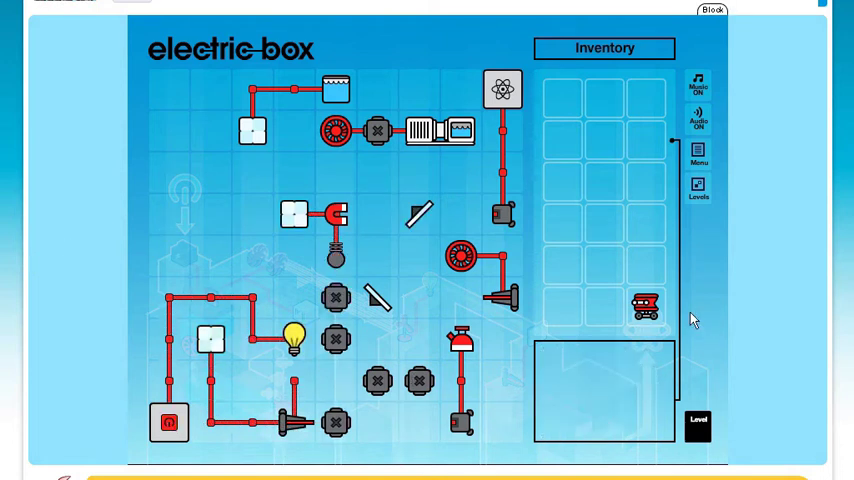
left_click_drag(648, 308, 295, 388)
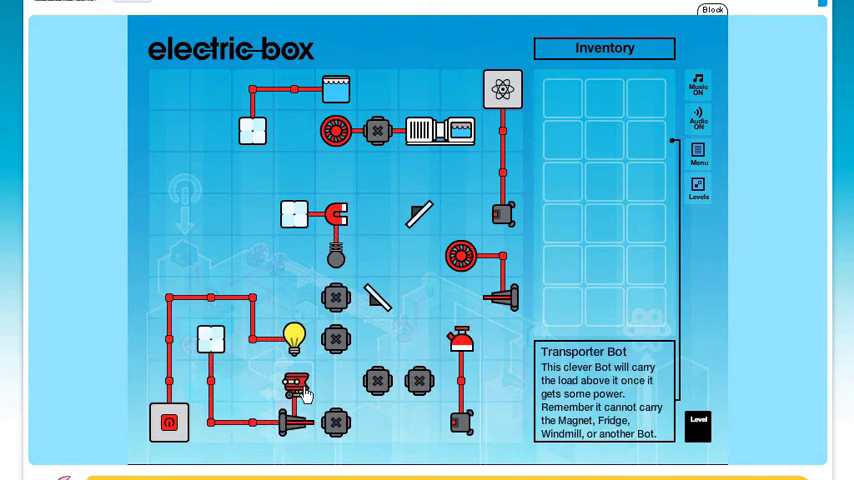
Turn the main power back on and let the circuit finish the level (Time Taken 100).
left_click(169, 422)
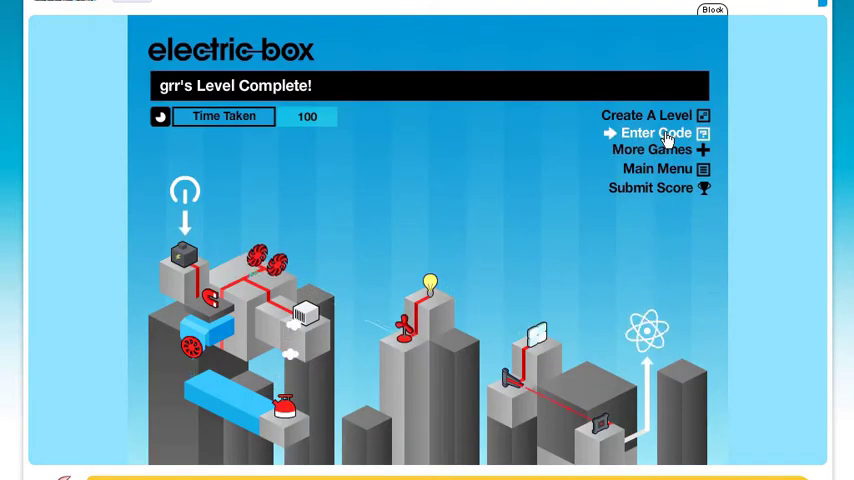
Paste the Long Walk Around the Corner code into Enter Code and start the level.
left_click(660, 133)
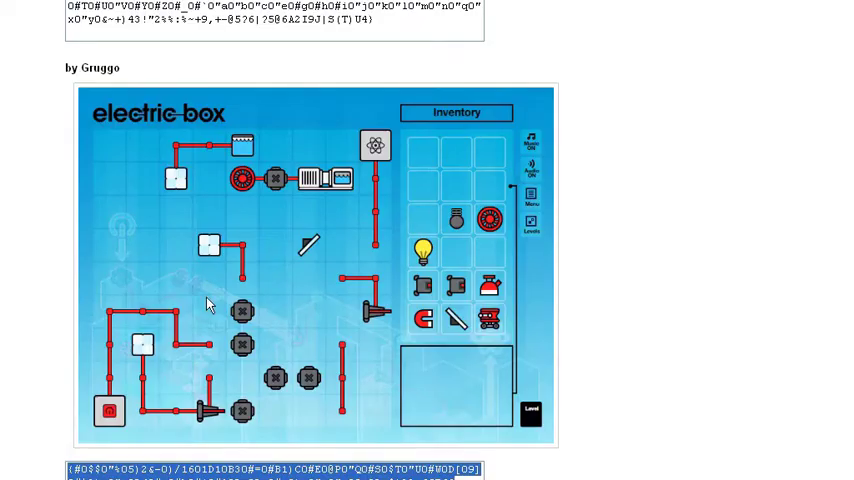
scroll(208, 305, "down", 5)
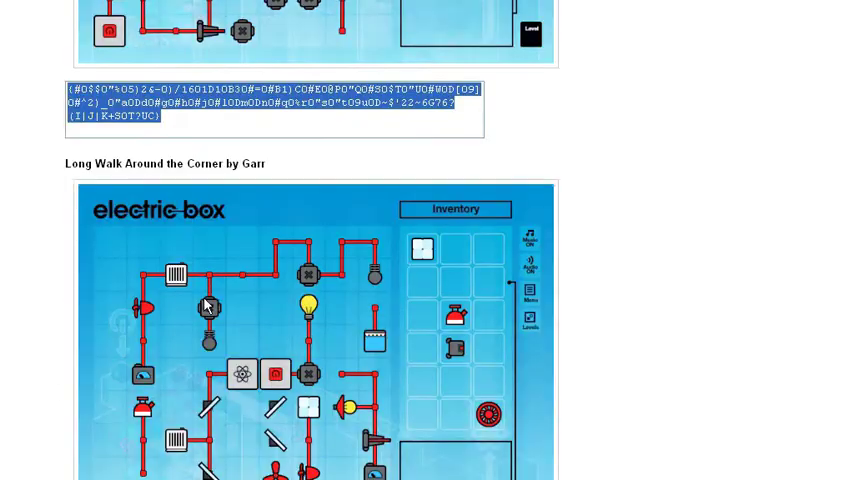
scroll(268, 330, "down", 4)
left_click(305, 312)
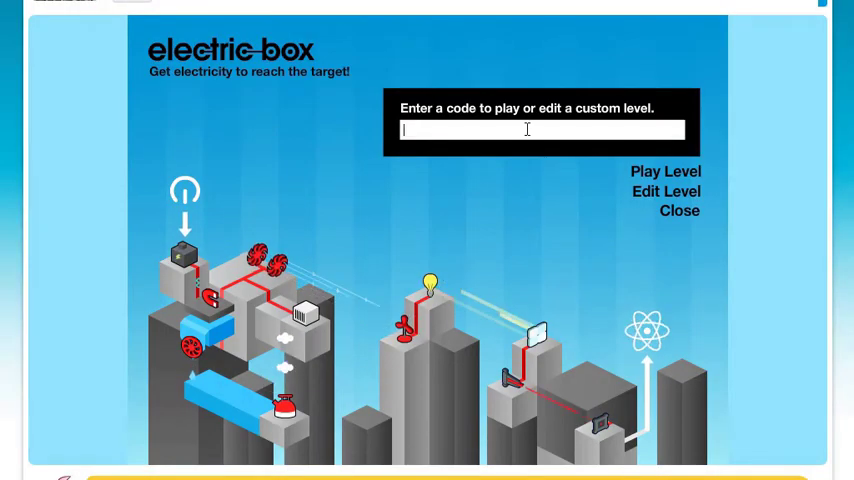
key("ctrl+v")
left_click(622, 172)
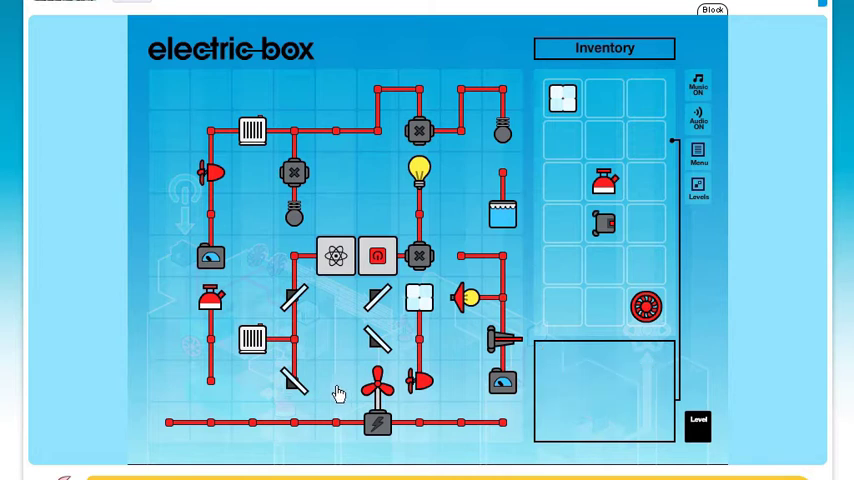
mouse_move(645, 306)
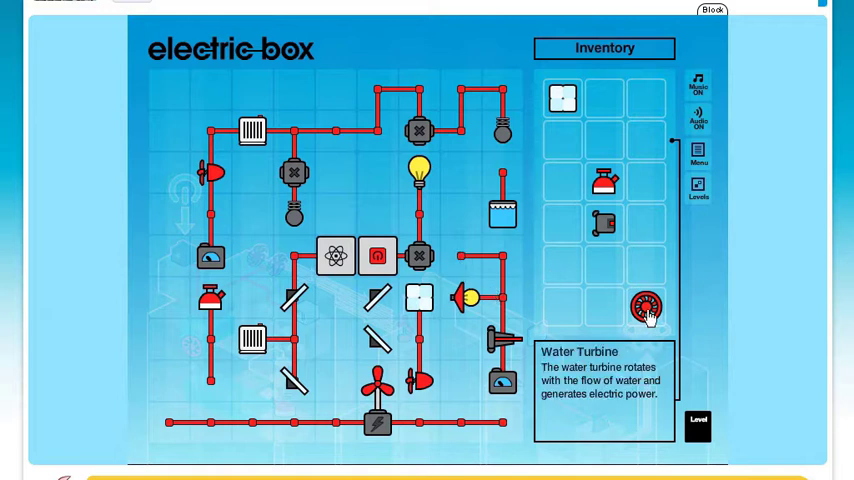
Place the turbine, laser detector, kettle and solar panel, flip two mirrors, and power on.
left_click_drag(645, 306, 502, 256)
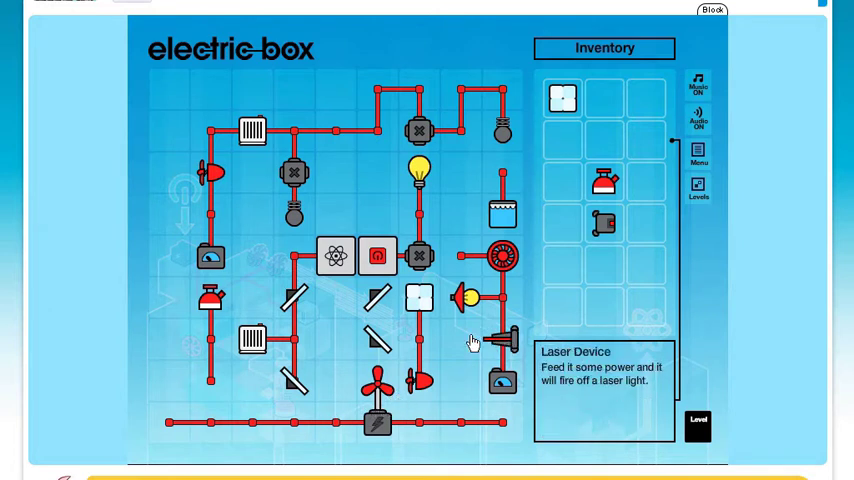
left_click(378, 298)
left_click(294, 380)
mouse_move(604, 224)
left_mouse_down()
mouse_move(237, 410)
mouse_move(204, 392)
left_mouse_up()
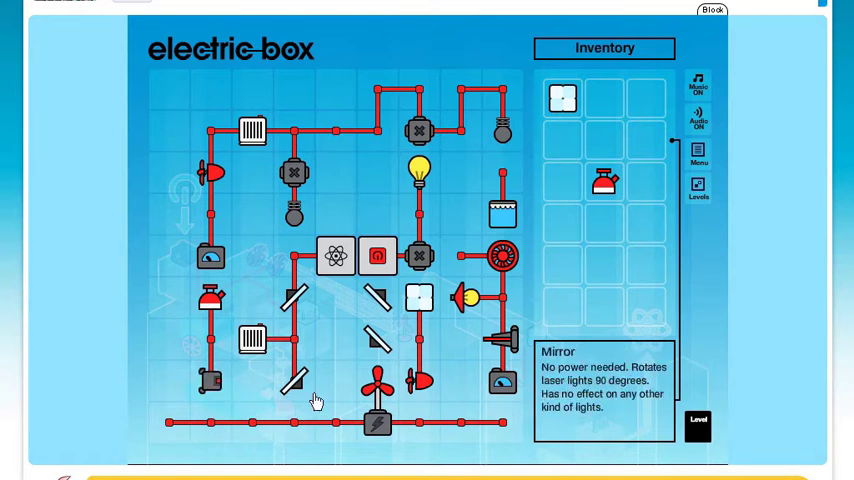
mouse_move(604, 182)
mouse_move(614, 196)
left_mouse_down()
mouse_move(324, 438)
mouse_move(299, 442)
mouse_move(296, 432)
left_mouse_up()
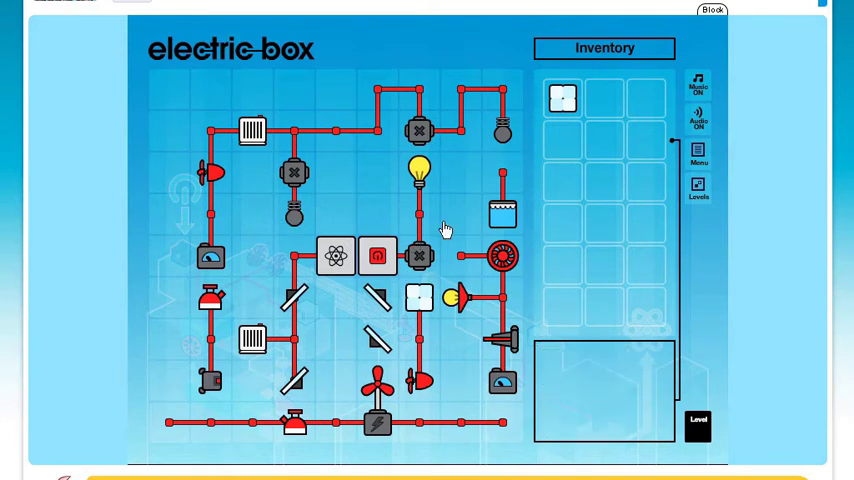
left_click_drag(574, 85, 506, 174)
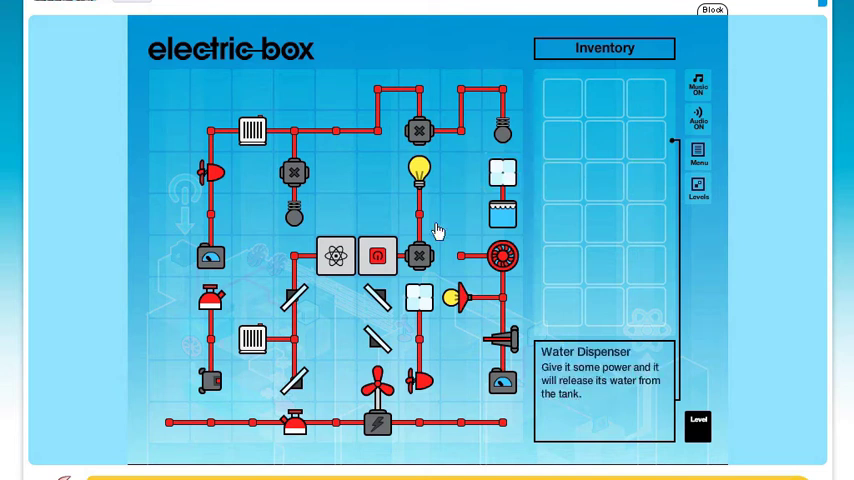
left_click(380, 257)
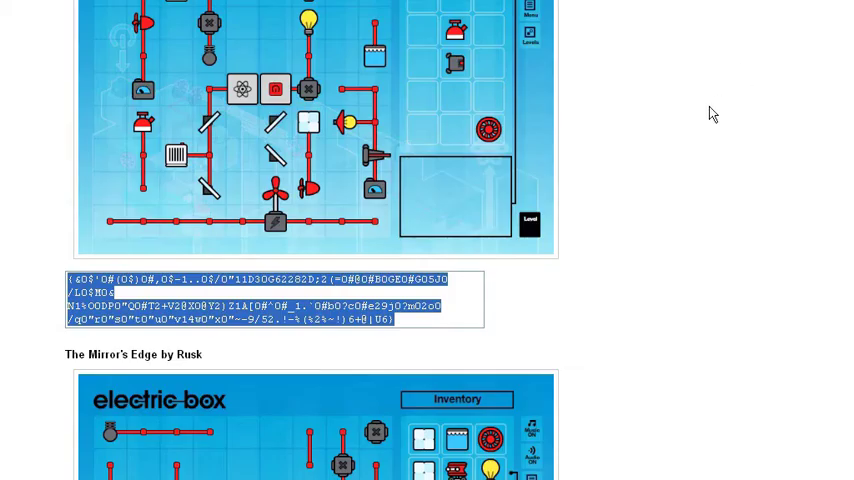
scroll(710, 114, "up", 3)
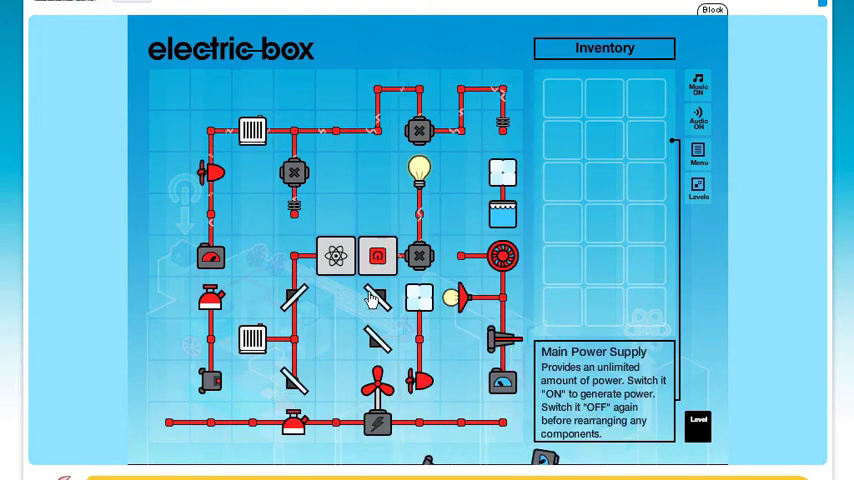
Slide the electric kettle to the left end of the bottom wire.
left_click_drag(290, 425, 210, 425)
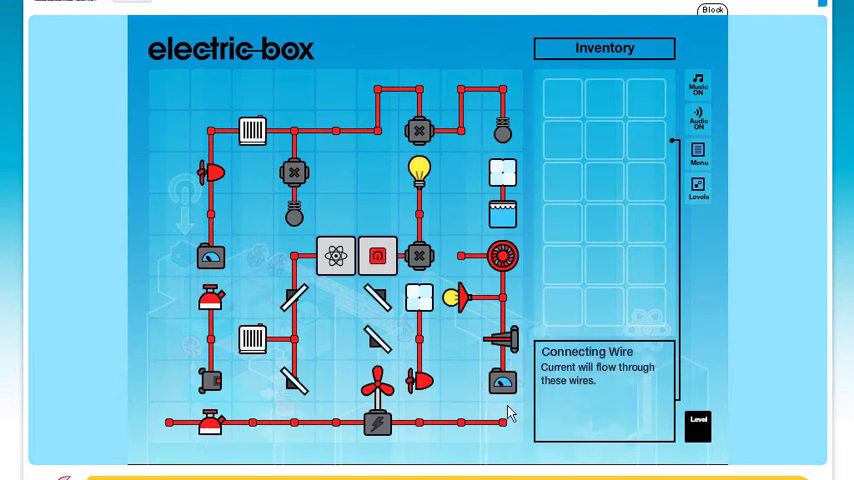
left_click(303, 396)
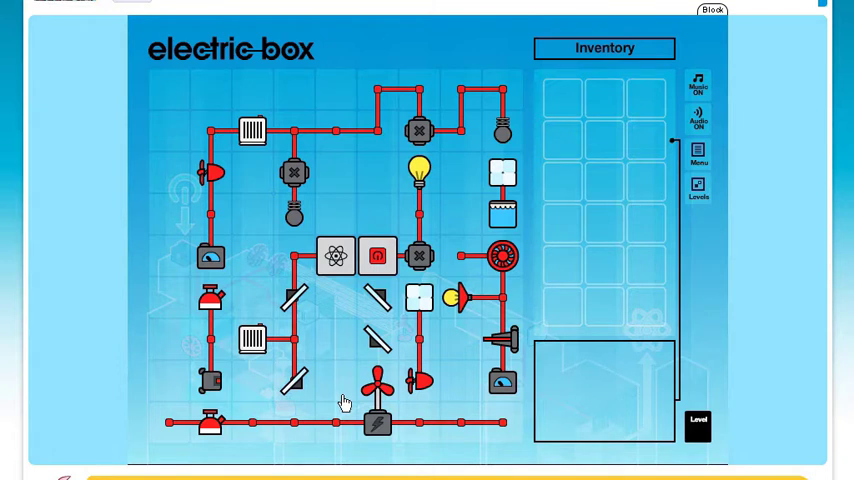
left_click(377, 256)
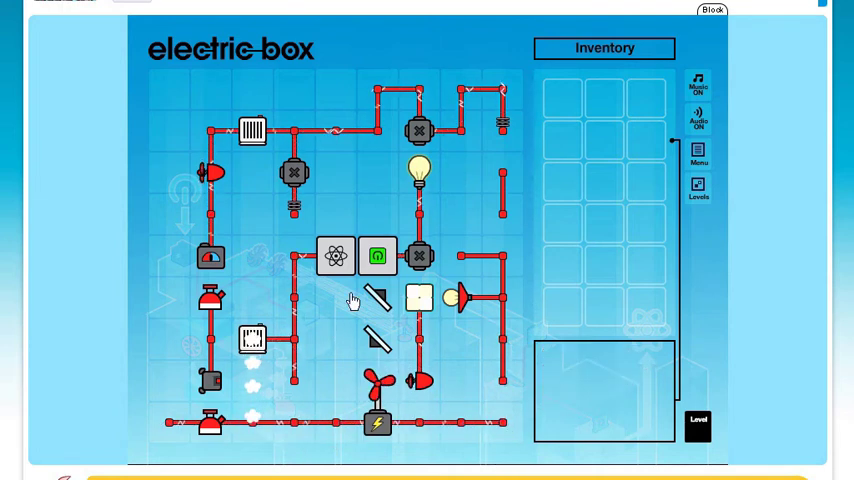
Reset the level, then place the solar panel and water turbine on the right.
left_click(377, 256)
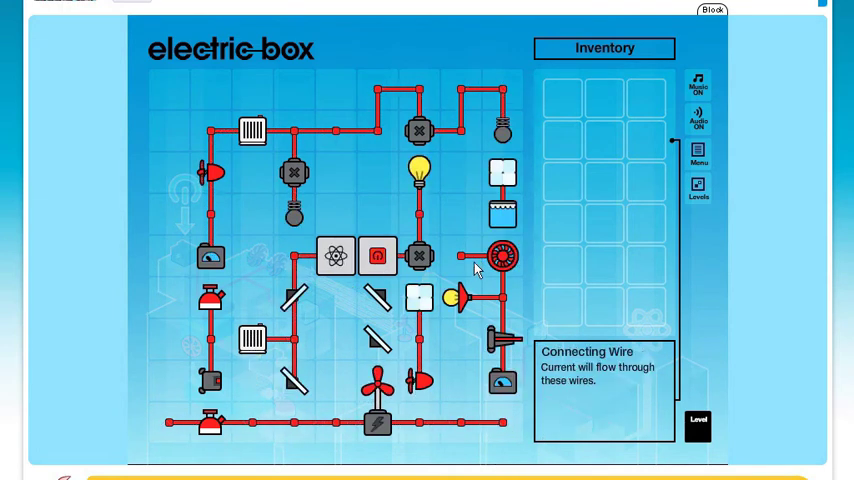
left_click(698, 189)
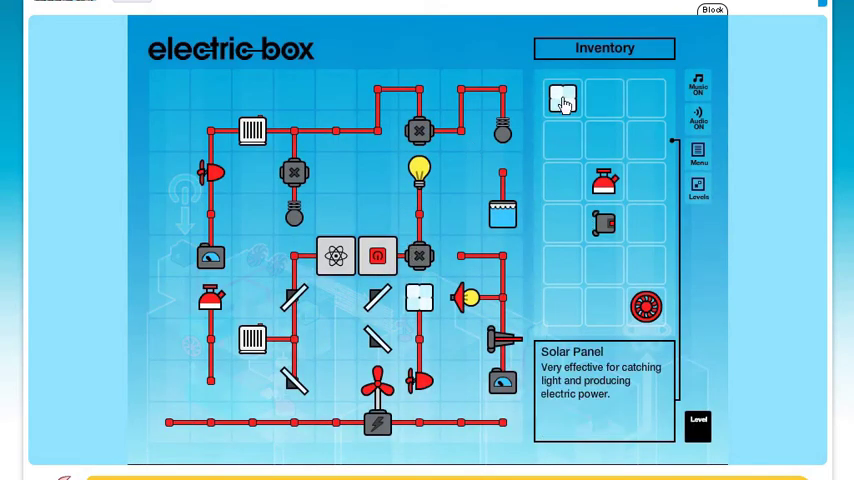
left_click_drag(562, 97, 502, 190)
left_click_drag(646, 306, 515, 259)
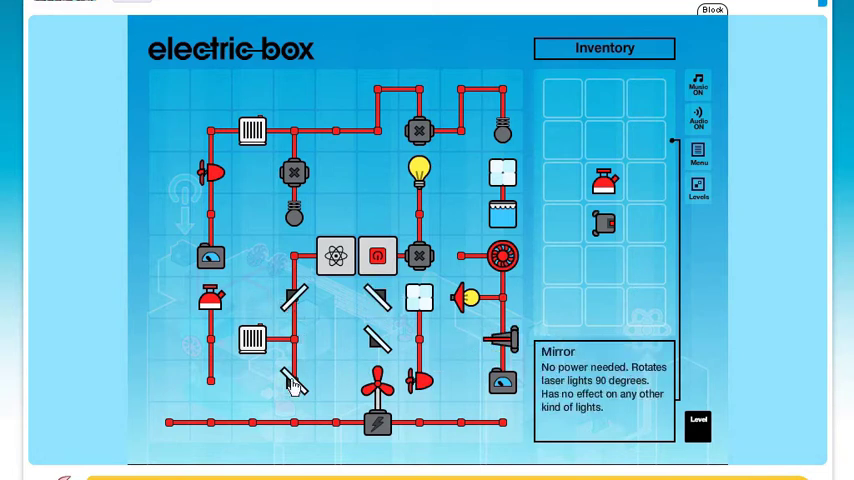
Place the grey device and kettle on the left column and power on to finish.
left_click_drag(603, 224, 210, 380)
left_click_drag(606, 184, 210, 340)
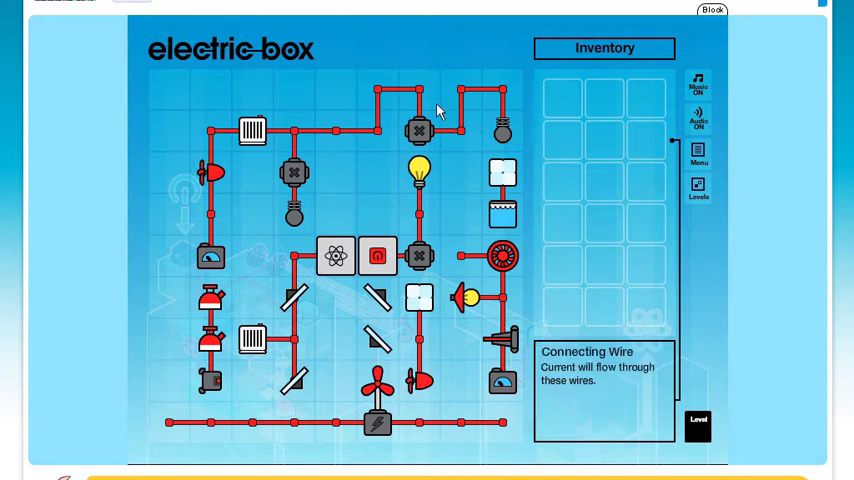
left_click(382, 262)
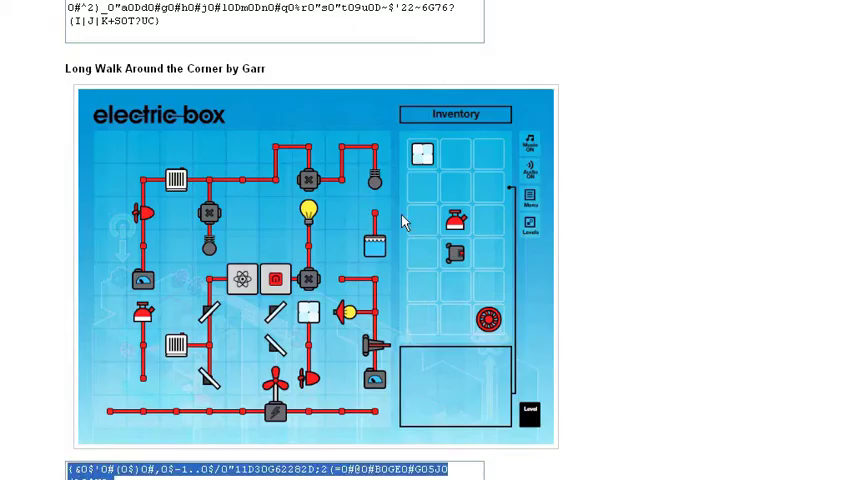
scroll(341, 254, "down", 4)
scroll(323, 310, "down", 1)
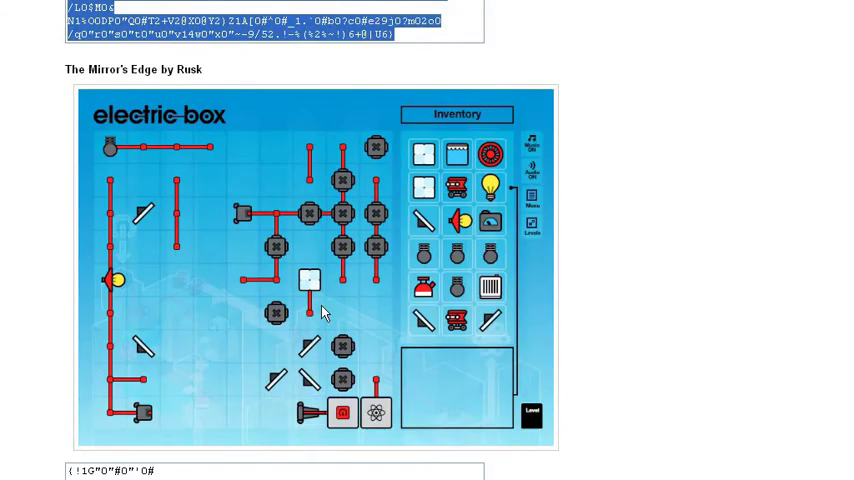
scroll(258, 260, "down", 1)
Copy The Mirror's Edge code, paste it into Enter Code, and start the level.
left_click(340, 392)
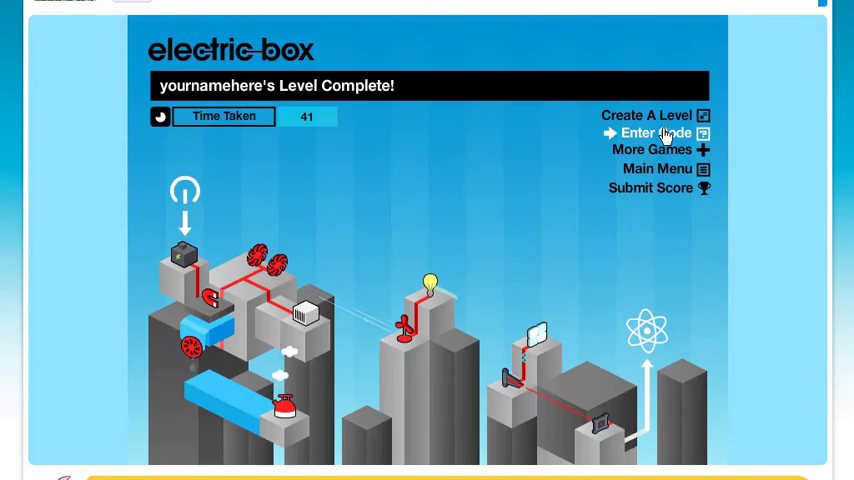
left_click(640, 131)
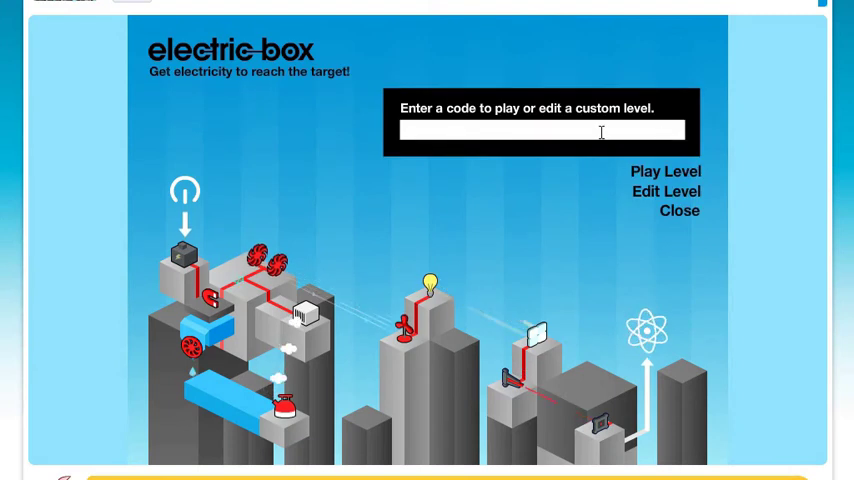
left_click(601, 131)
key("ctrl+v")
left_click(660, 173)
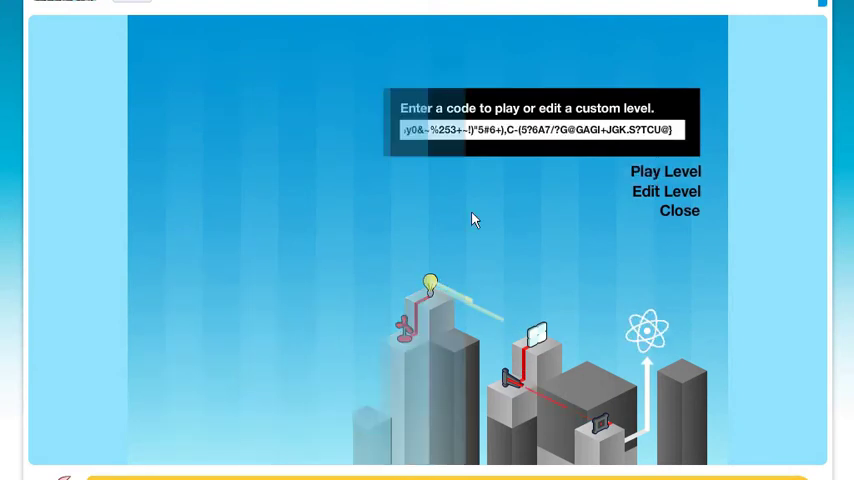
mouse_move(604, 98)
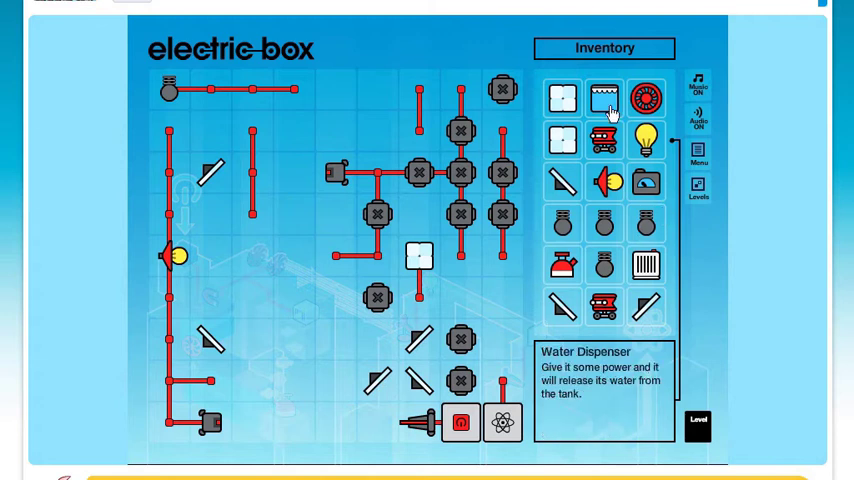
Place the water dispenser, water turbine, solar panel and a ball dropper on the board.
left_click_drag(607, 108, 505, 255)
left_click_drag(646, 98, 503, 381)
left_click_drag(563, 100, 503, 131)
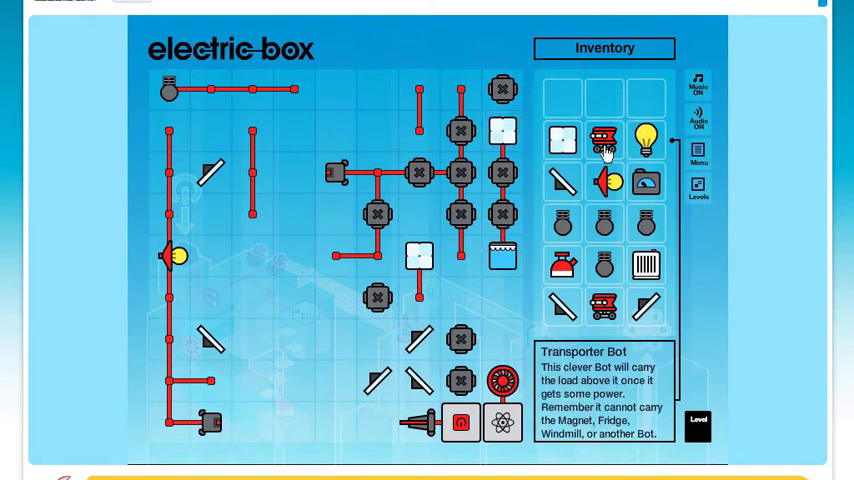
mouse_move(646, 222)
left_mouse_down()
mouse_move(501, 168)
mouse_move(455, 98)
left_mouse_up()
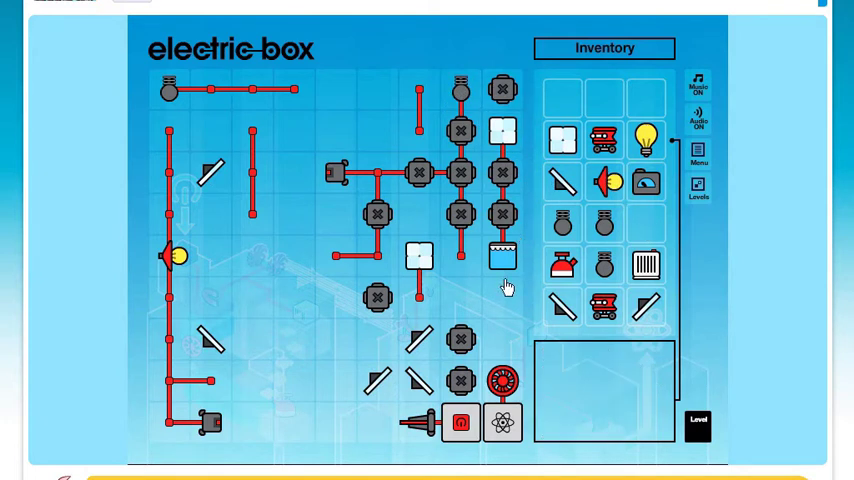
mouse_move(646, 139)
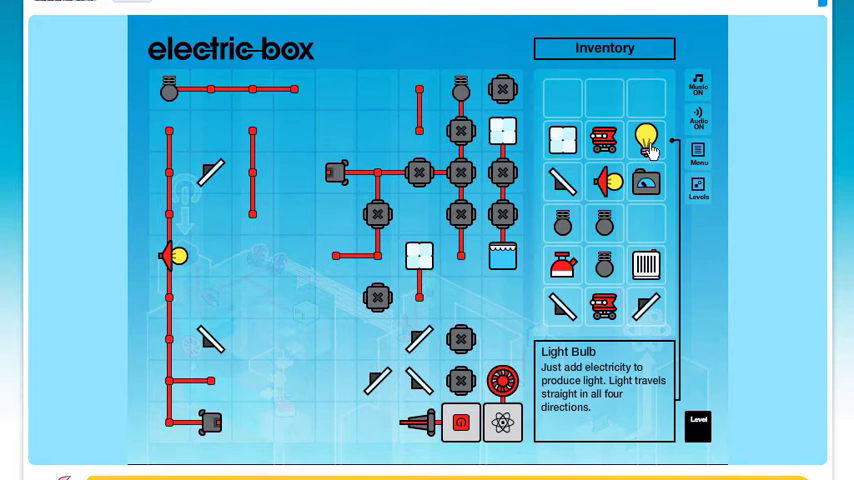
Add the light bulb, a mirror and a second ball dropper, then switch the power on.
mouse_move(648, 148)
left_mouse_down()
mouse_move(152, 139)
mouse_move(170, 142)
left_mouse_up()
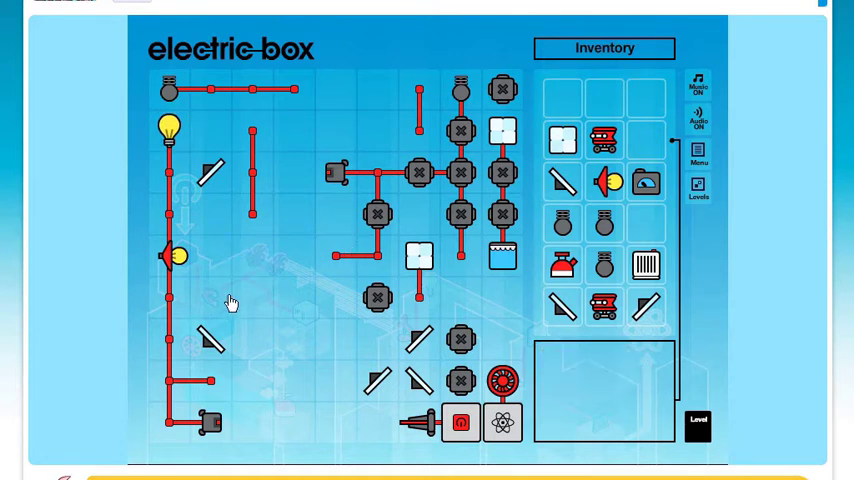
mouse_move(419, 380)
mouse_move(562, 182)
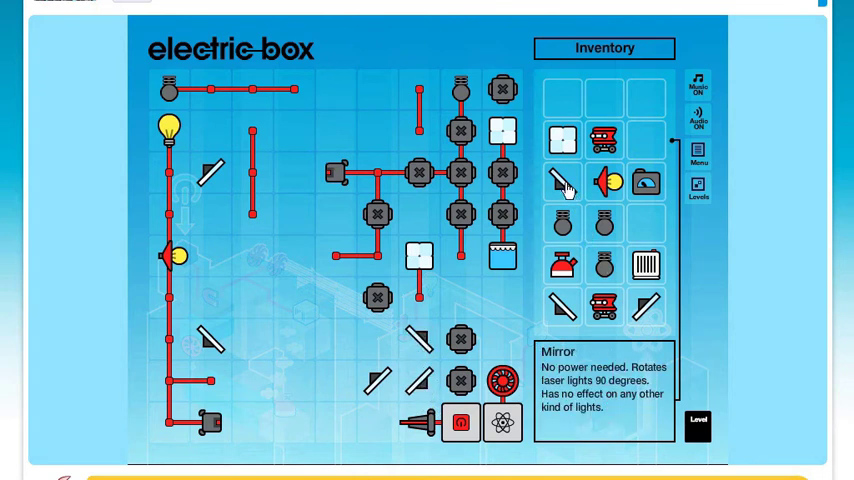
left_click_drag(556, 190, 377, 424)
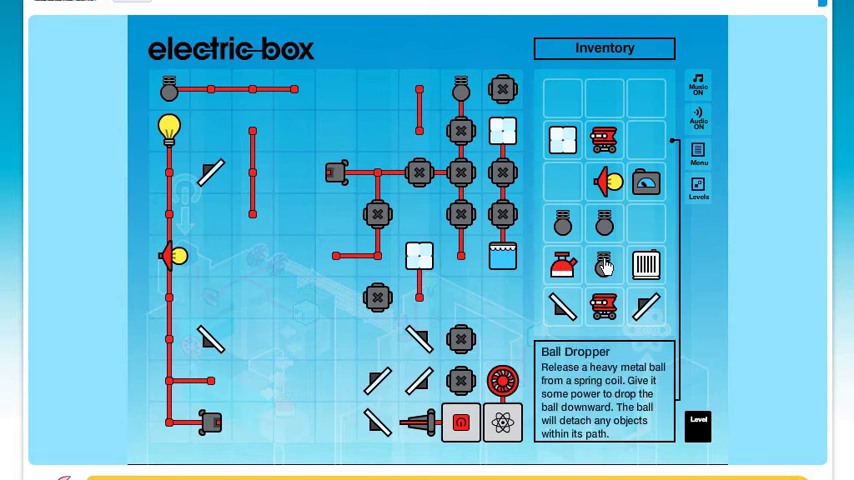
left_click_drag(604, 265, 379, 252)
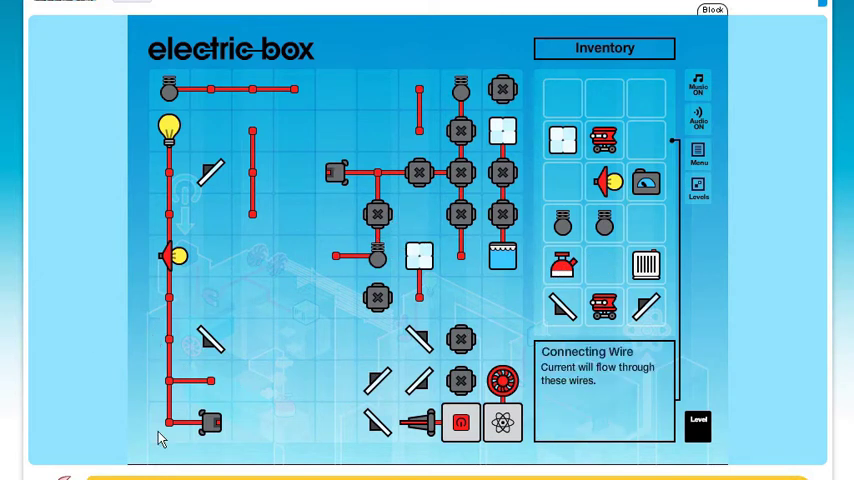
mouse_move(210, 422)
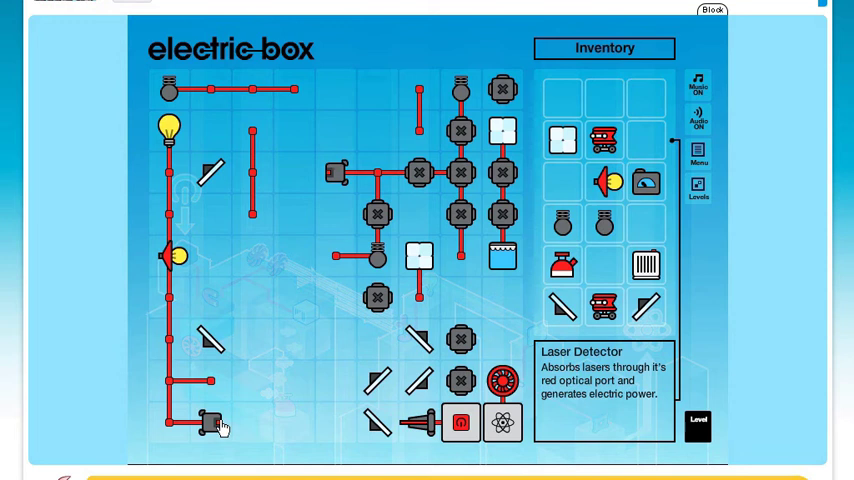
left_click(460, 422)
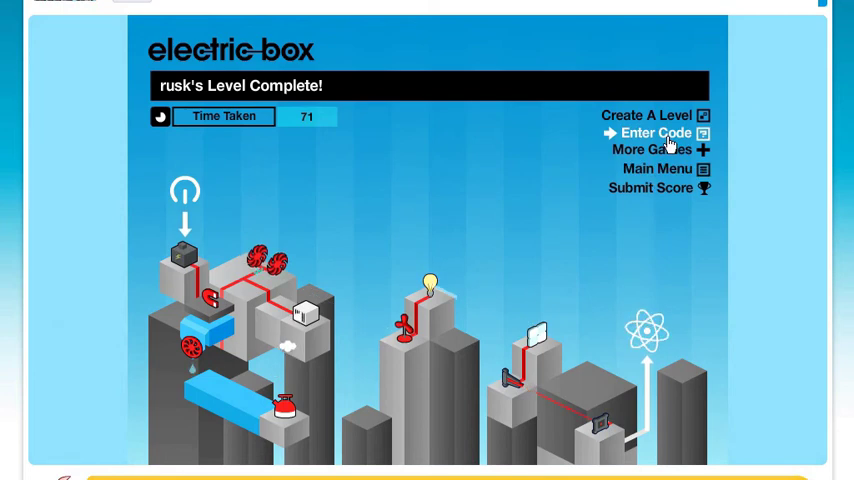
Paste the Light It Up level code into Electric Box and start that level.
left_click(667, 136)
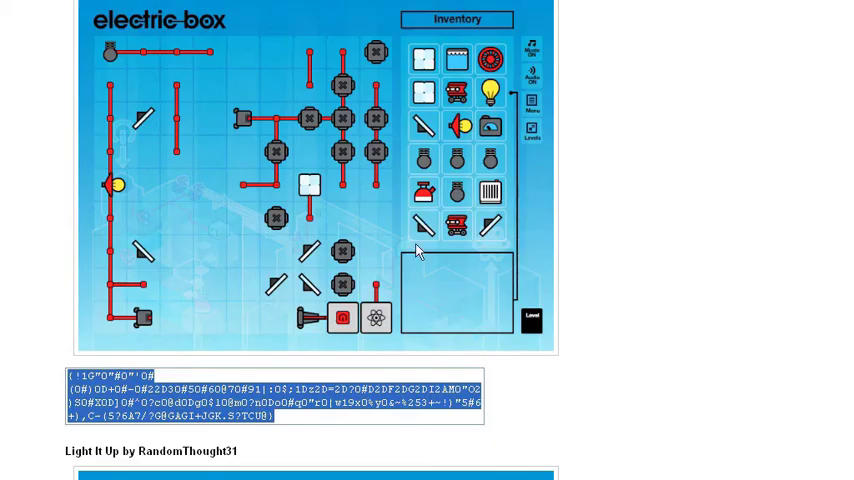
scroll(416, 250, "down", 2)
scroll(417, 262, "down", 4)
scroll(418, 265, "down", 2)
left_click(195, 474)
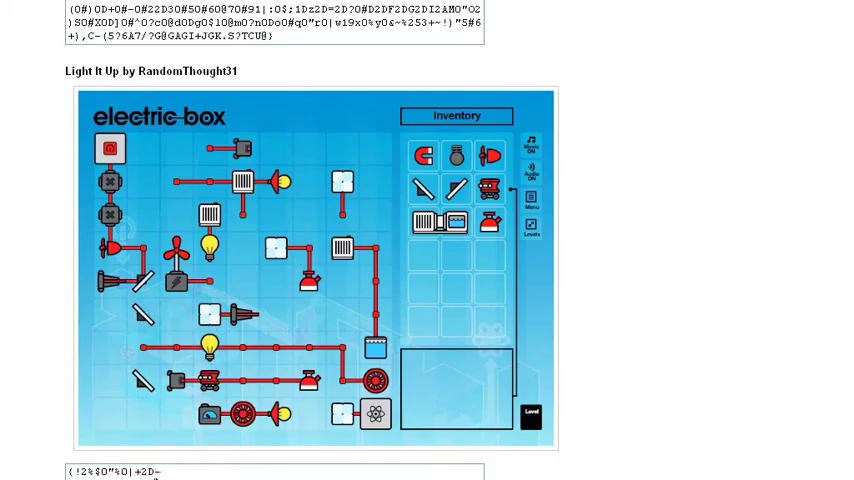
scroll(297, 383, "down", 4)
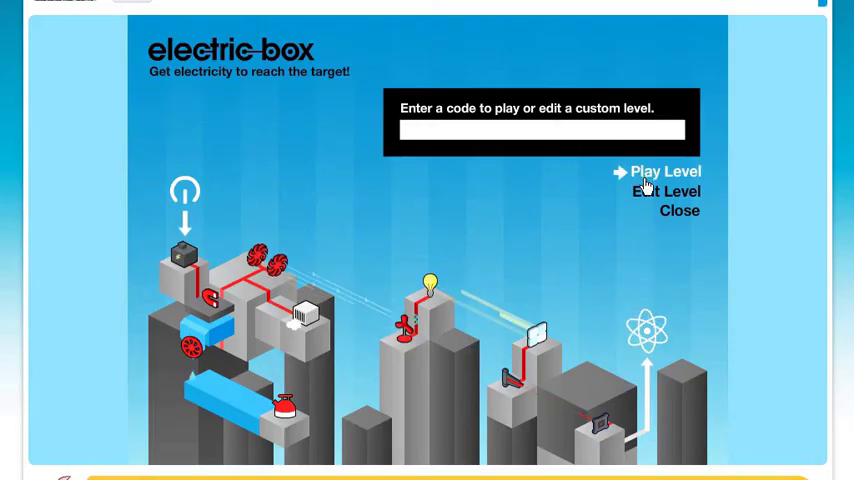
key("ctrl+v")
left_click(644, 190)
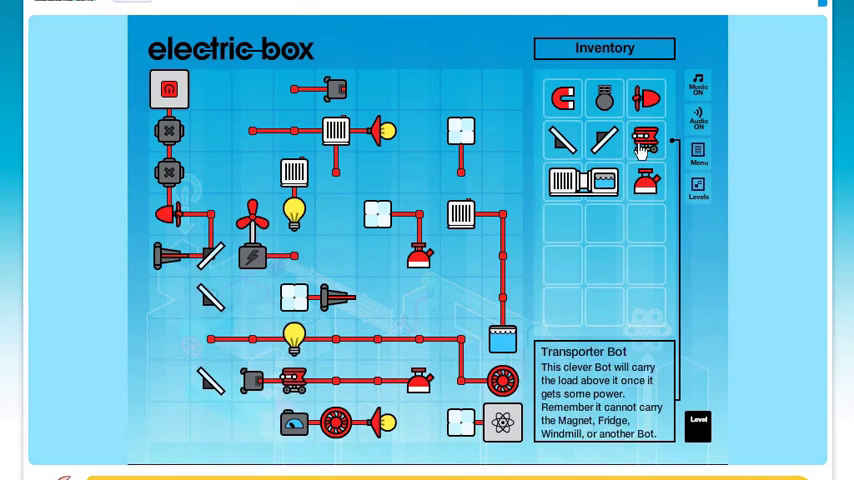
Place the kettle, a reversed refrigerator and the transporter bot, and turn the left mirror.
left_click_drag(645, 181, 287, 262)
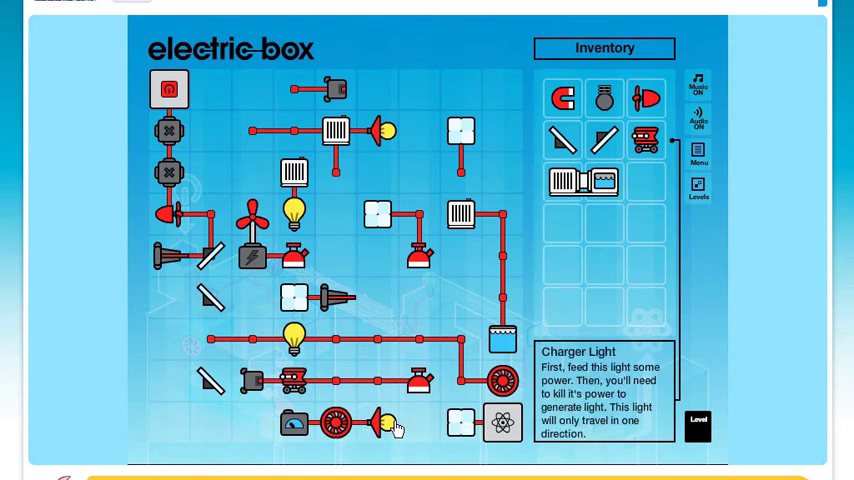
left_click_drag(588, 182, 376, 356)
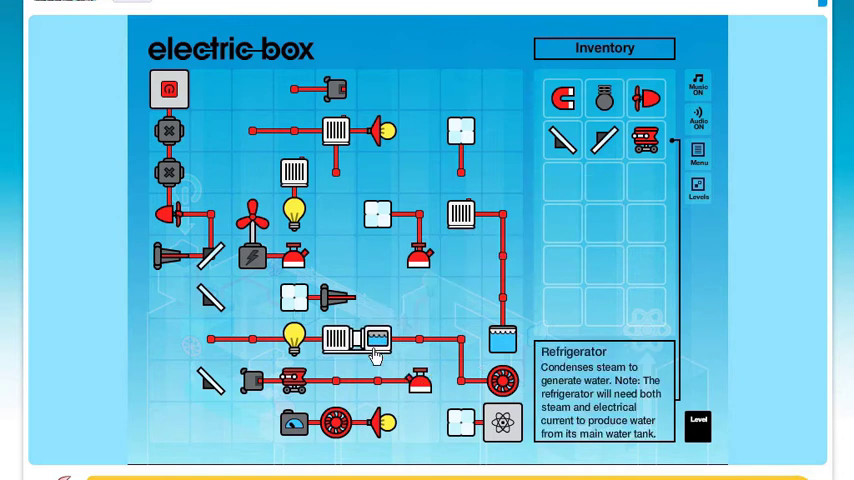
left_click(376, 356)
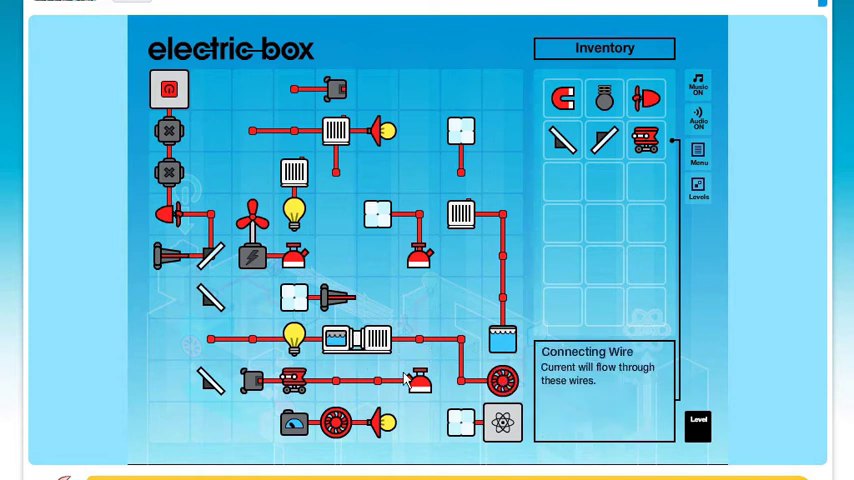
left_click(210, 255)
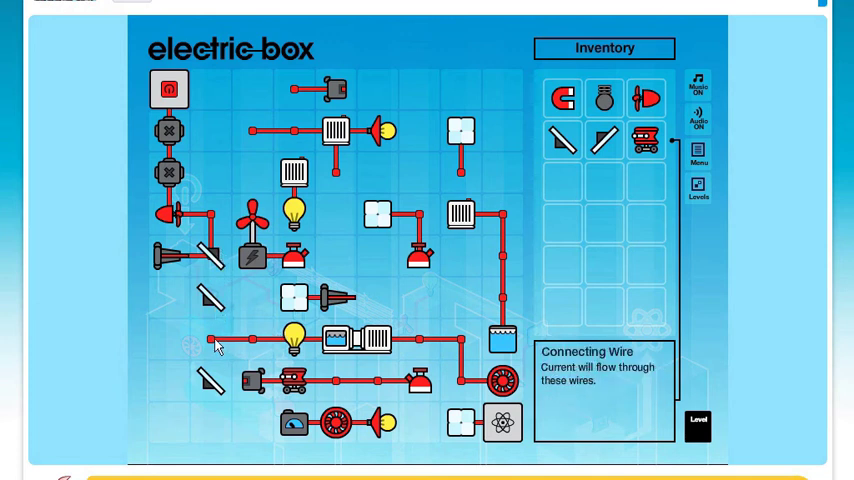
left_click_drag(645, 140, 210, 338)
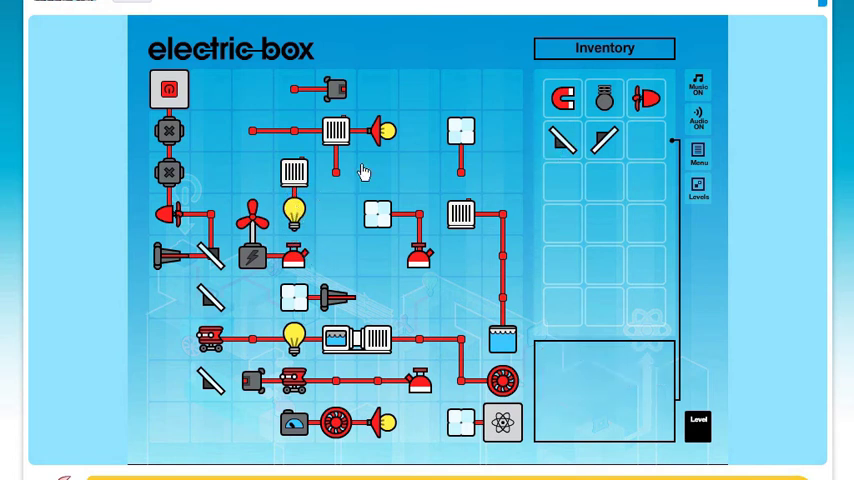
Place the fan below the top-right solar panel, the ball dropper, and two mirrors.
left_click_drag(655, 100, 475, 185)
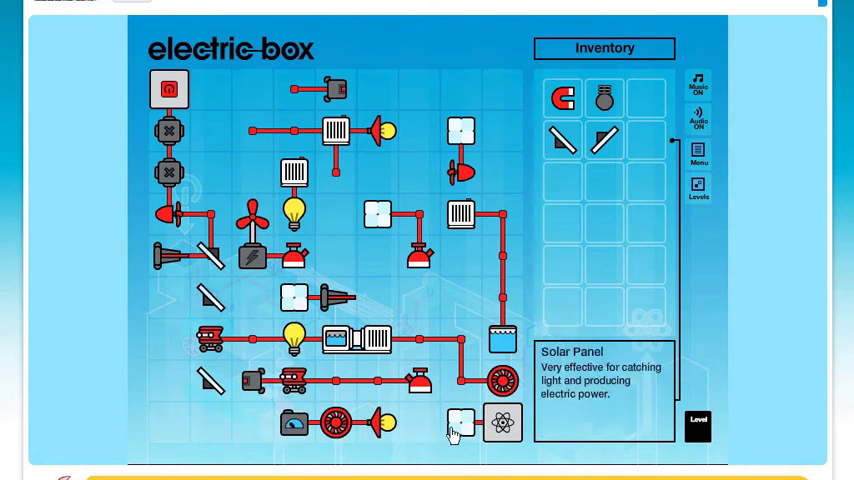
left_click_drag(606, 101, 296, 88)
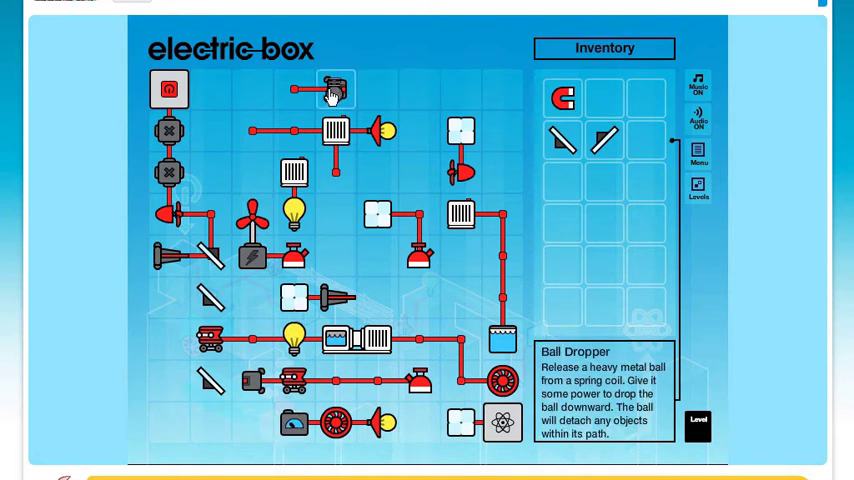
mouse_move(563, 140)
left_mouse_down()
mouse_move(522, 287)
mouse_move(508, 294)
left_mouse_up()
left_click_drag(603, 145, 522, 94)
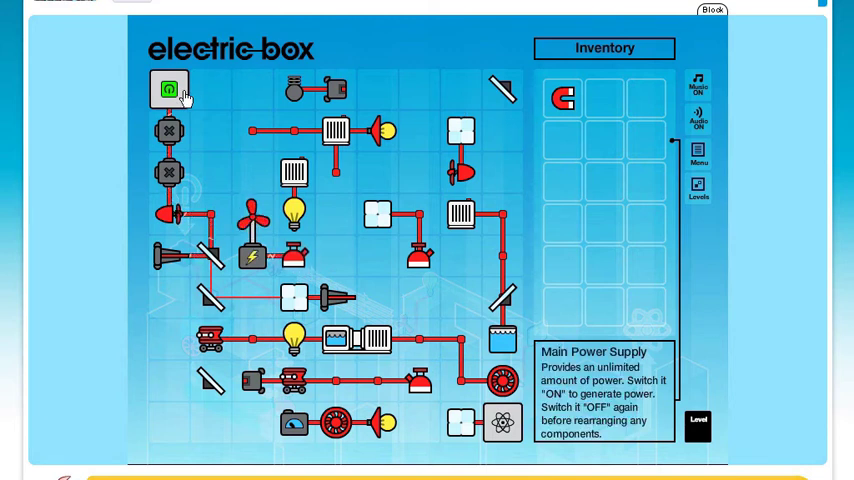
With main power off, add the magnet at the top wire's left end, then restore power.
left_click(184, 96)
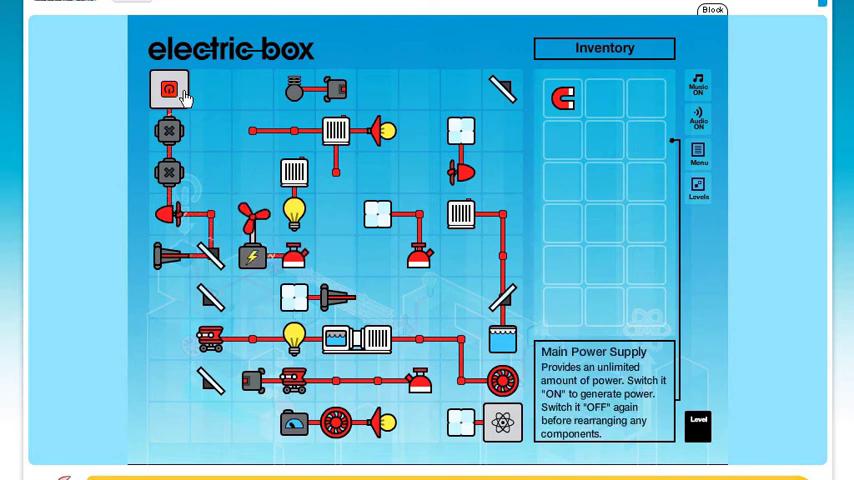
left_click_drag(558, 113, 253, 131)
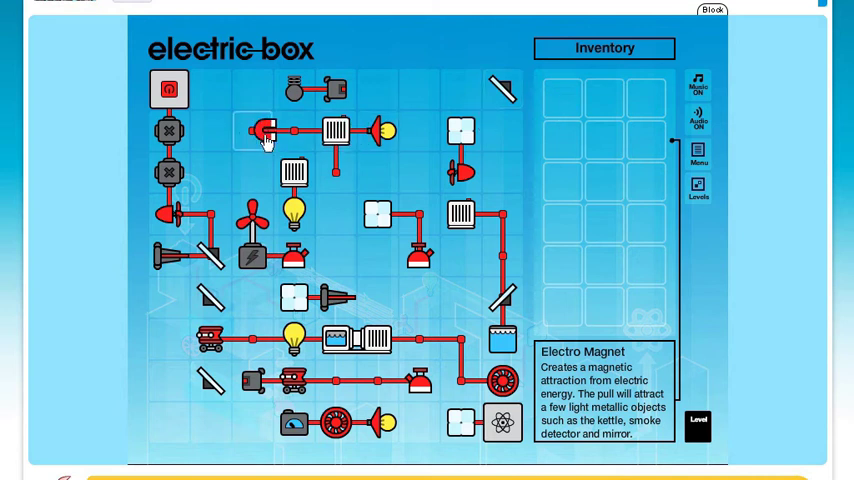
left_click(169, 89)
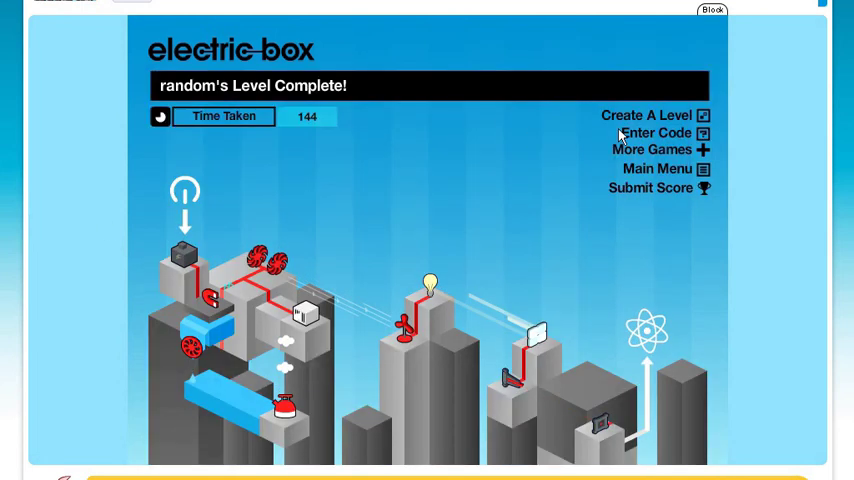
Paste the Contrived (v.4) level code into Electric Box's code field and start that level.
left_click(625, 133)
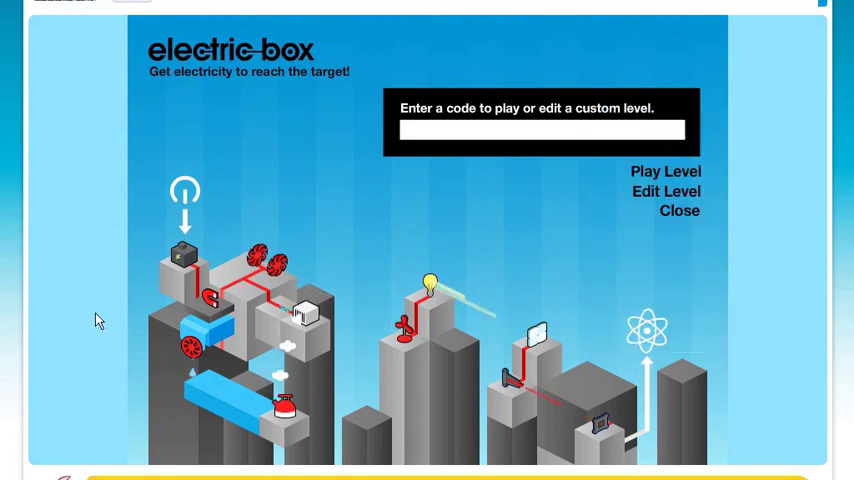
scroll(572, 179, "down", 10)
scroll(305, 345, "down", 2)
scroll(307, 347, "down", 3)
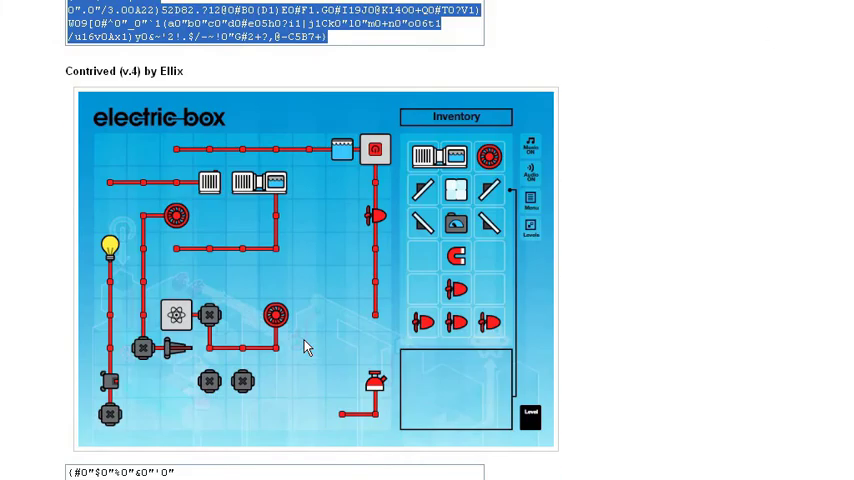
scroll(249, 256, "down", 3)
left_click(165, 300)
scroll(246, 302, "up", 3)
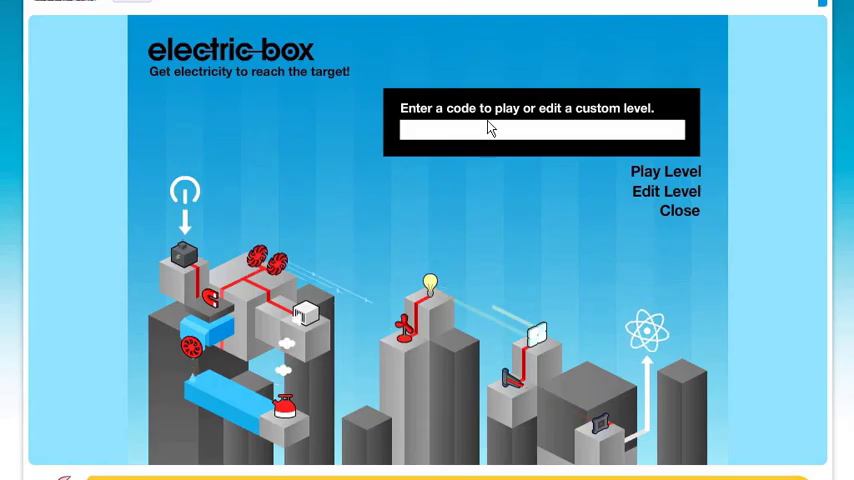
left_click(492, 130)
key("ctrl+v")
left_click(641, 171)
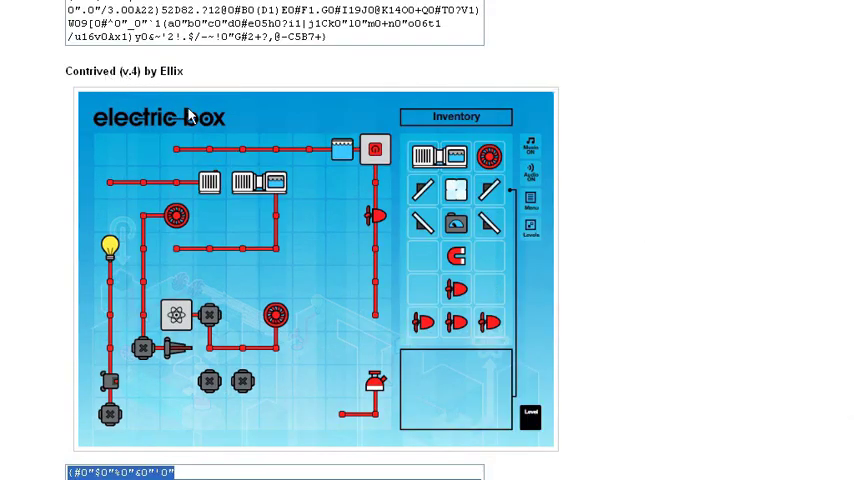
scroll(310, 303, "down", 5)
scroll(193, 88, "down", 1)
scroll(175, 95, "up", 2)
scroll(418, 290, "up", 1)
scroll(420, 292, "up", 3)
scroll(423, 295, "up", 1)
scroll(423, 295, "down", 1)
scroll(422, 296, "up", 1)
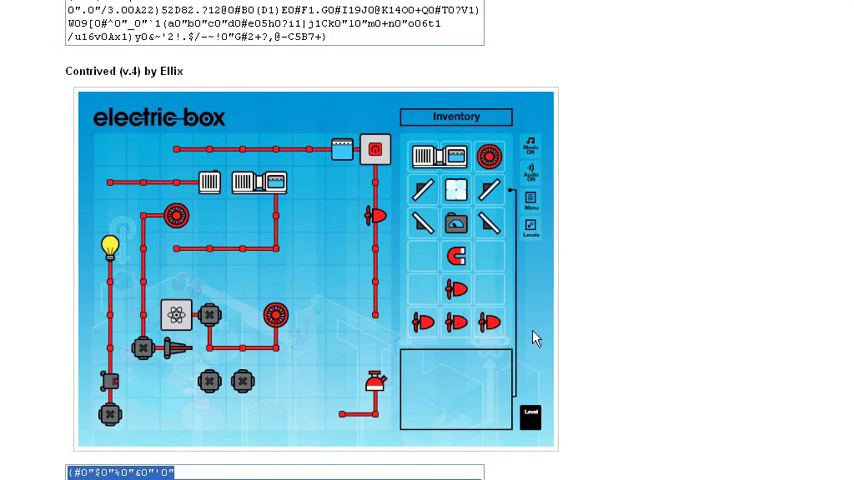